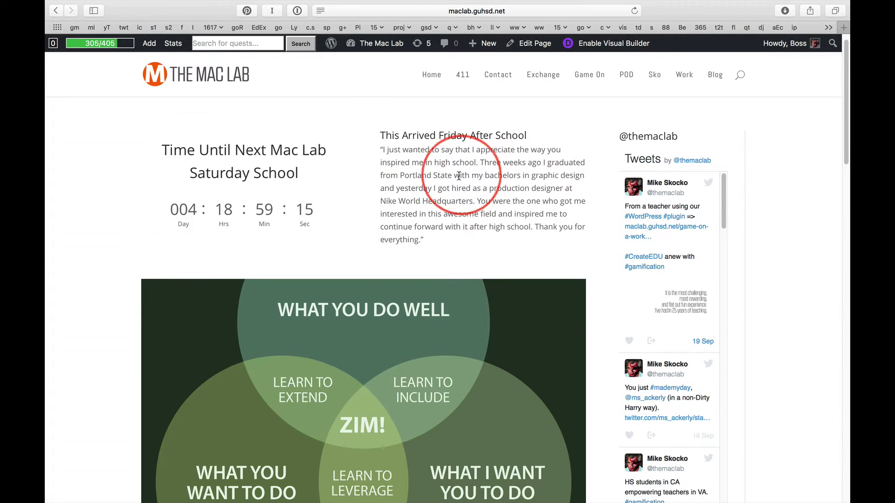
pyautogui.doubleClick(417, 175)
pyautogui.moveTo(417, 175)
pyautogui.mouseDown()
pyautogui.moveTo(445, 175)
pyautogui.moveTo(472, 202)
pyautogui.mouseUp()
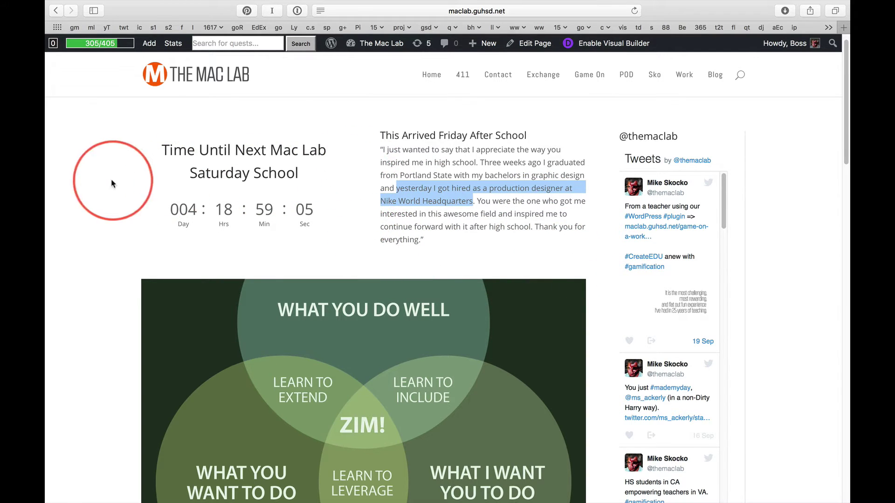
pyautogui.click(78, 173)
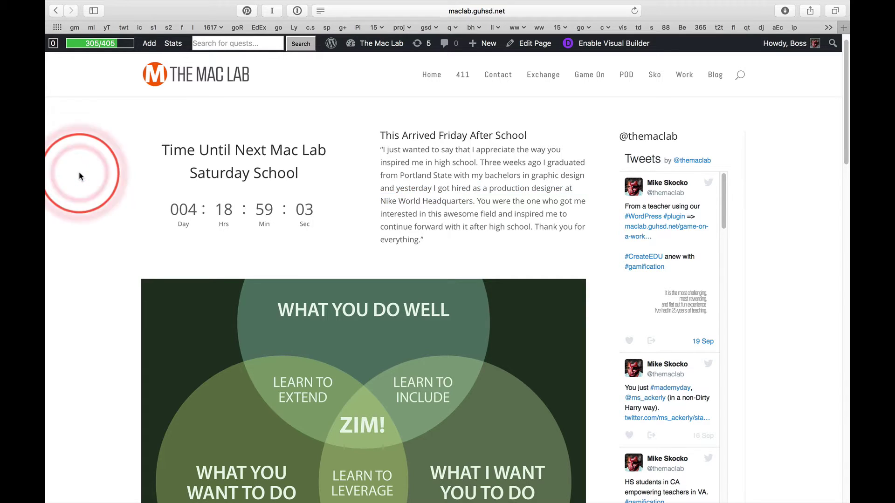
pyautogui.scroll(-3, 84, 191)
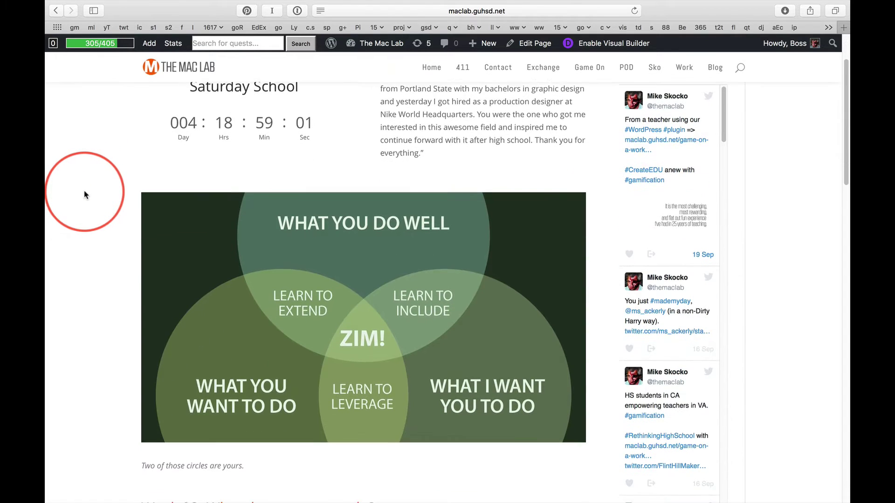
pyautogui.scroll(-3, 84, 191)
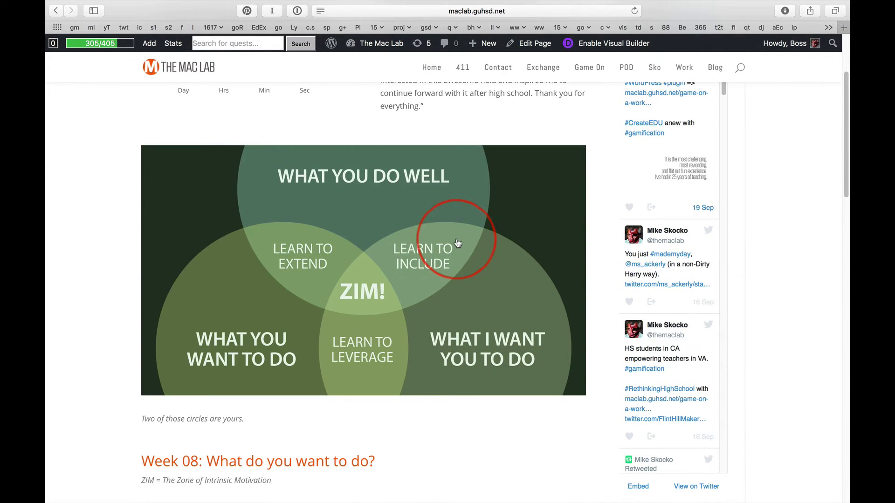
pyautogui.click(402, 231)
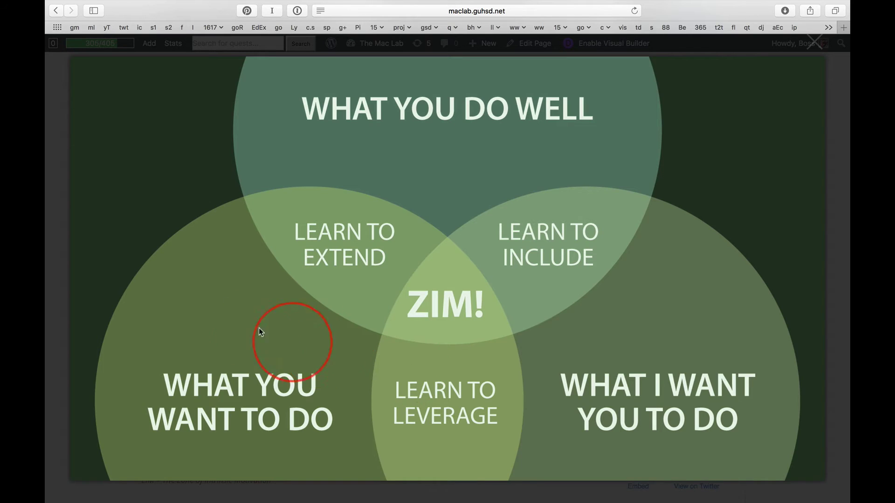
pyautogui.click(61, 249)
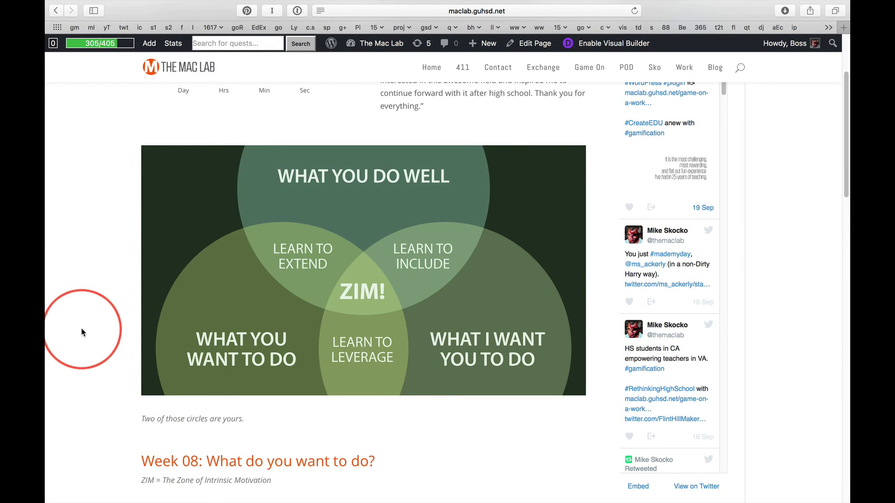
pyautogui.scroll(-3, 81, 328)
pyautogui.scroll(-2, 81, 328)
pyautogui.scroll(-1, 82, 328)
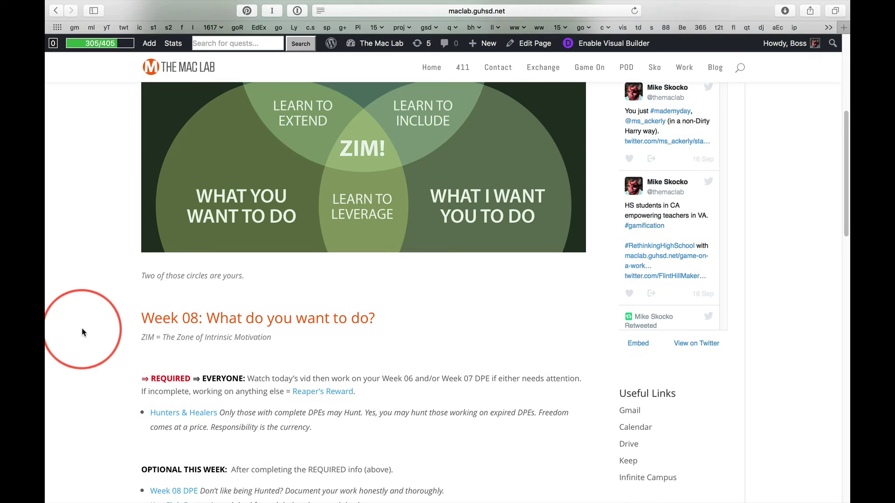
pyautogui.moveTo(208, 318); pyautogui.dragTo(496, 315)
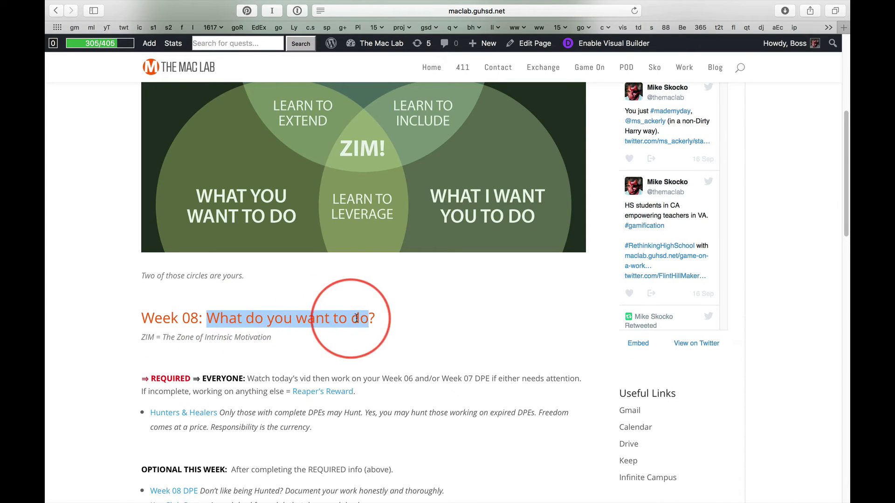
pyautogui.click(467, 347)
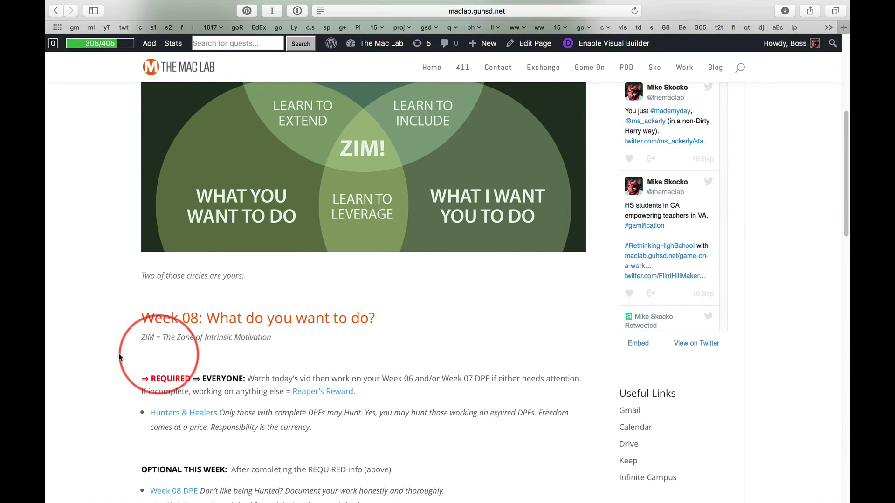
pyautogui.scroll(-3, 104, 364)
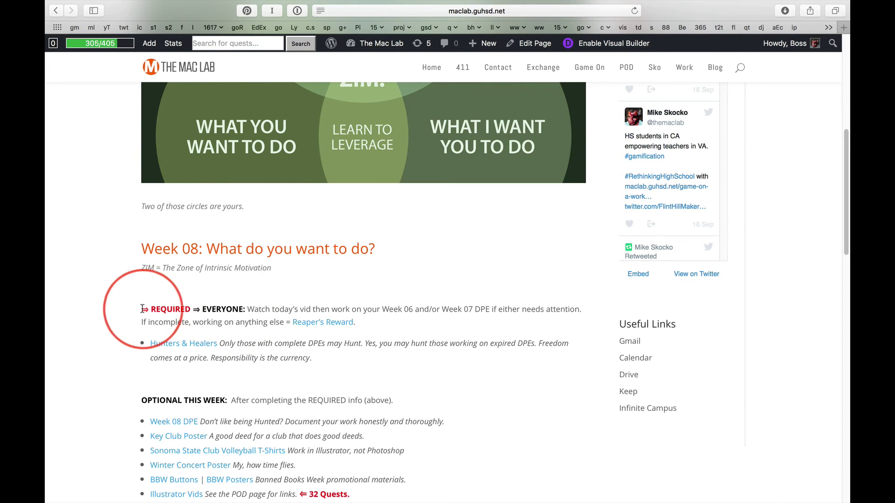
pyautogui.moveTo(142, 309); pyautogui.dragTo(357, 322)
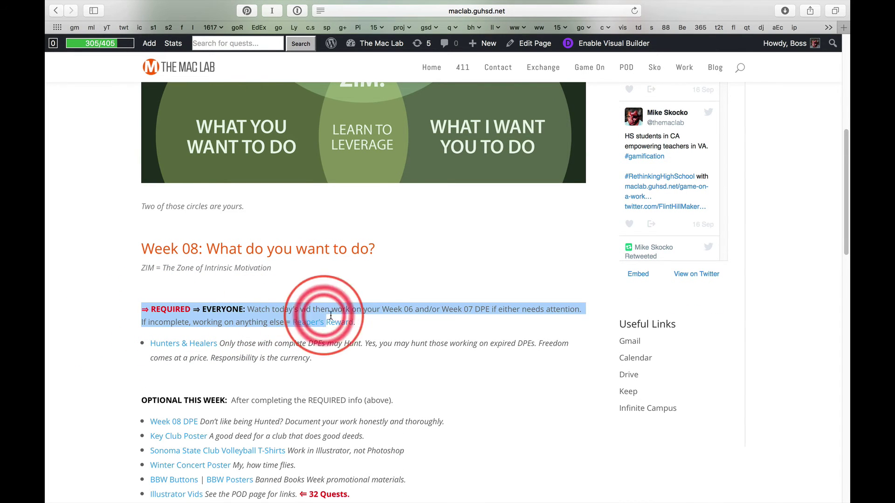
pyautogui.click(81, 273)
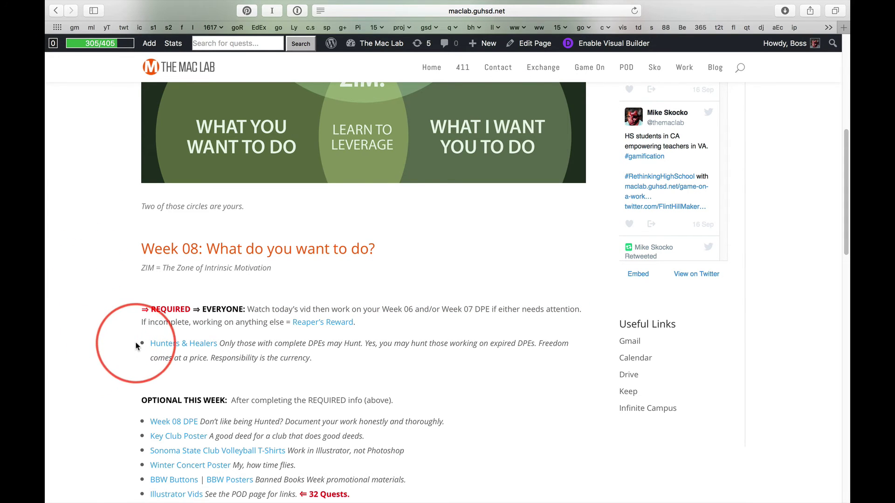
pyautogui.tripleClick(201, 352)
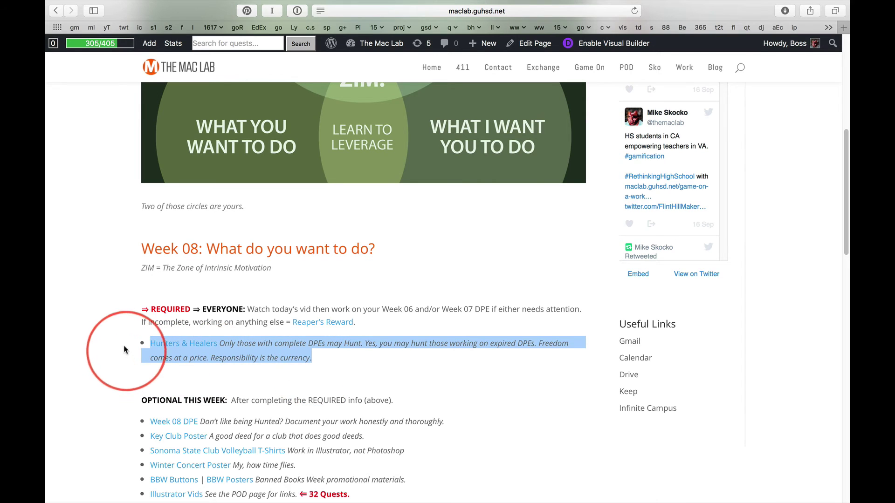
pyautogui.click(106, 339)
pyautogui.scroll(-2, 84, 340)
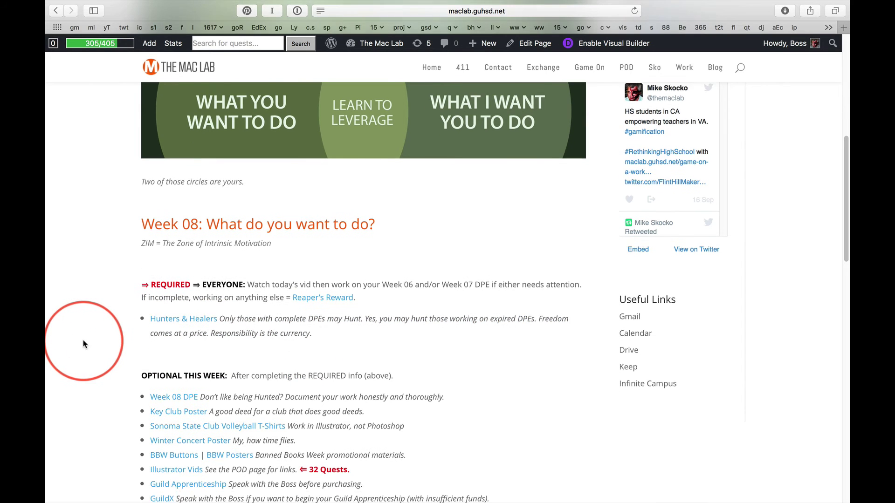
pyautogui.scroll(-3, 83, 340)
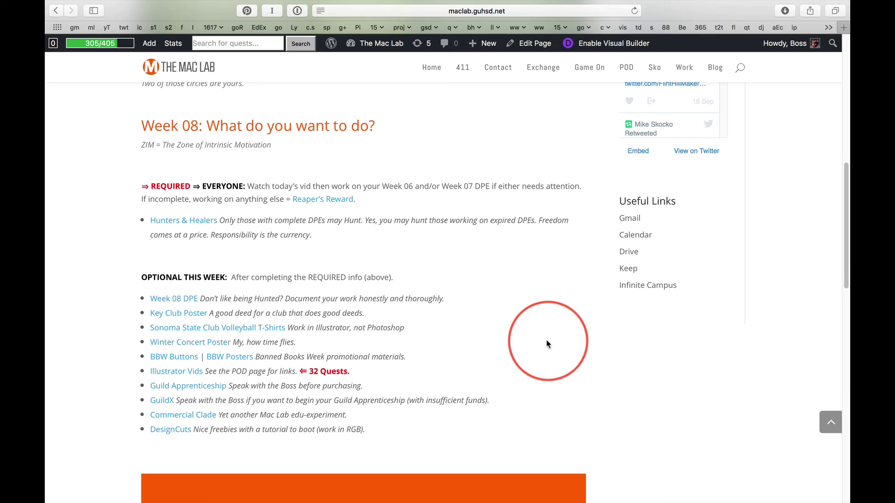
pyautogui.scroll(-4, 542, 340)
pyautogui.scroll(-3, 542, 339)
pyautogui.scroll(-3, 745, 330)
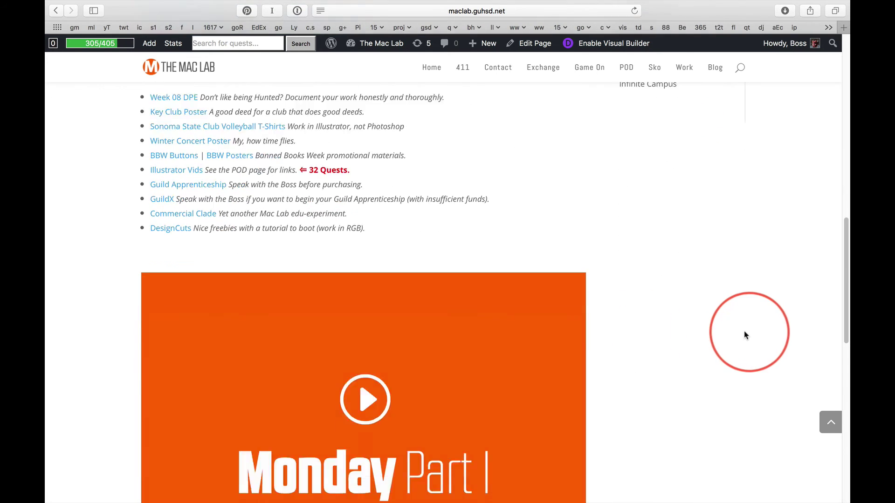
pyautogui.scroll(-4, 724, 325)
pyautogui.scroll(-4, 724, 325)
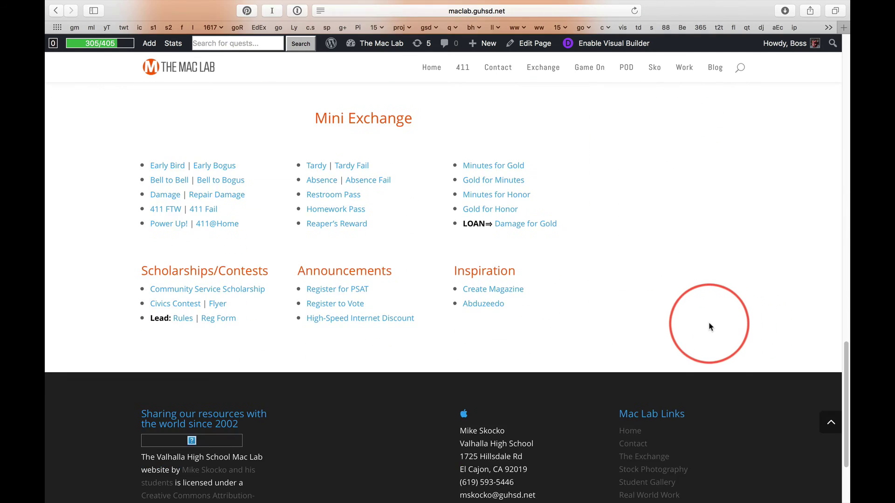
pyautogui.scroll(2, 707, 320)
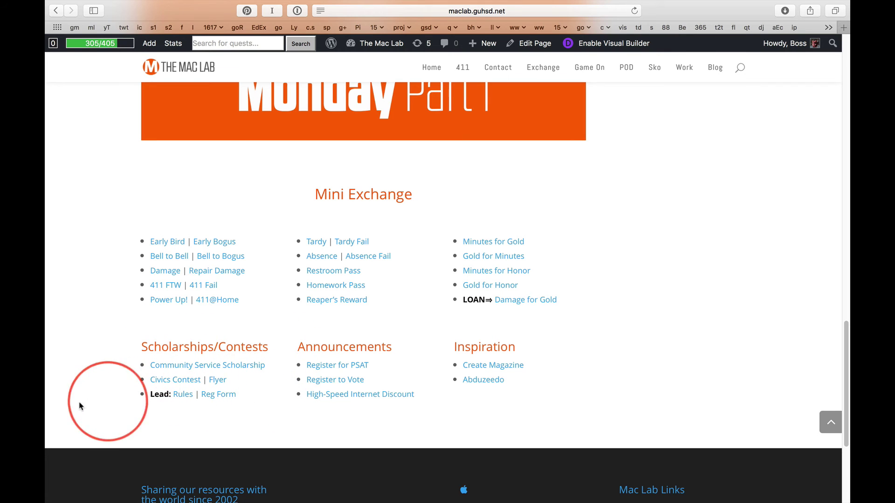
pyautogui.scroll(5, 83, 342)
pyautogui.scroll(5, 84, 343)
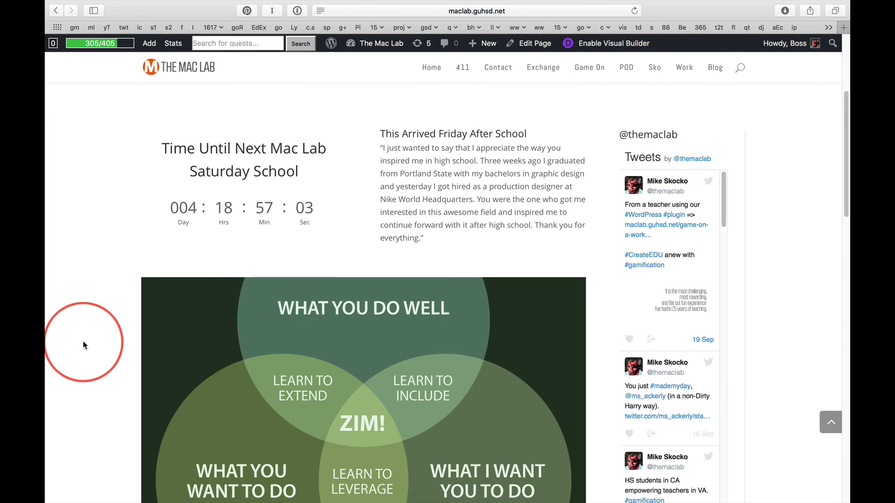
pyautogui.scroll(1, 83, 341)
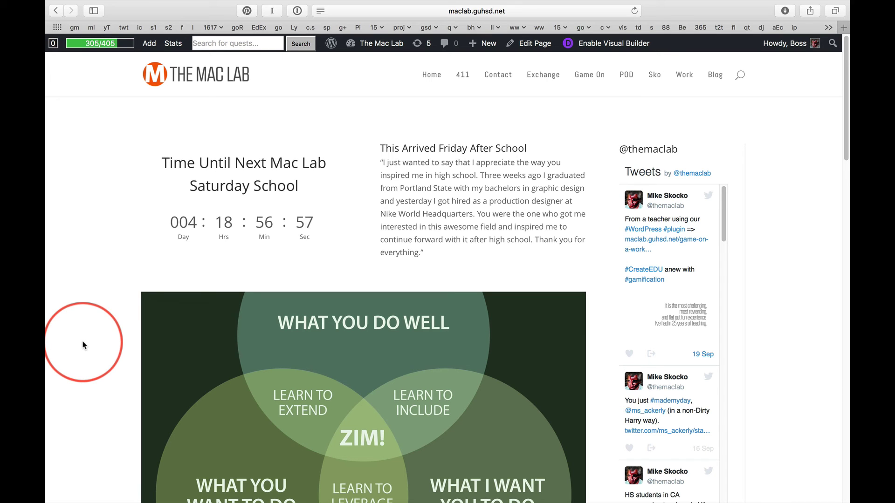
pyautogui.scroll(-5, 84, 345)
pyautogui.scroll(-3, 84, 344)
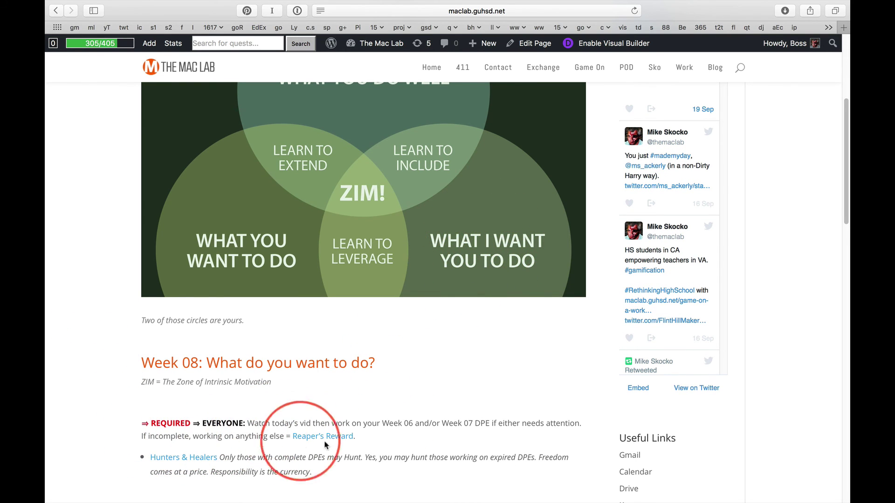
pyautogui.scroll(1, 513, 299)
pyautogui.scroll(2, 513, 299)
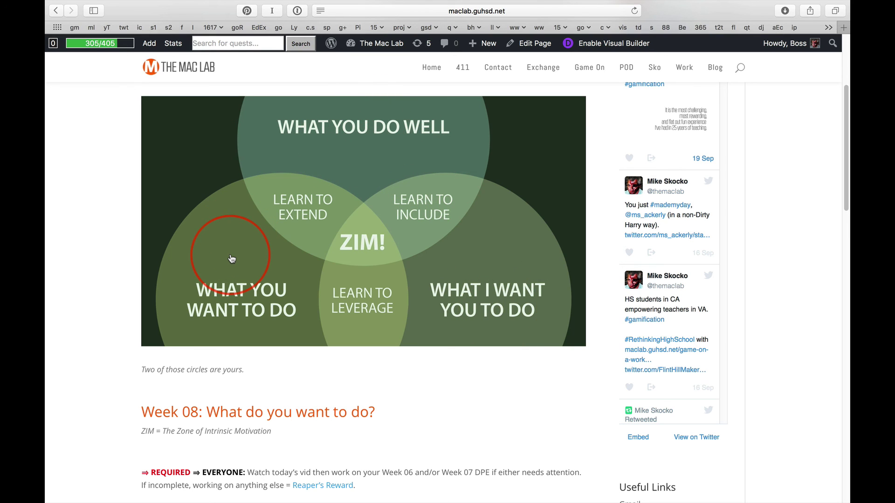
pyautogui.scroll(-2, 489, 367)
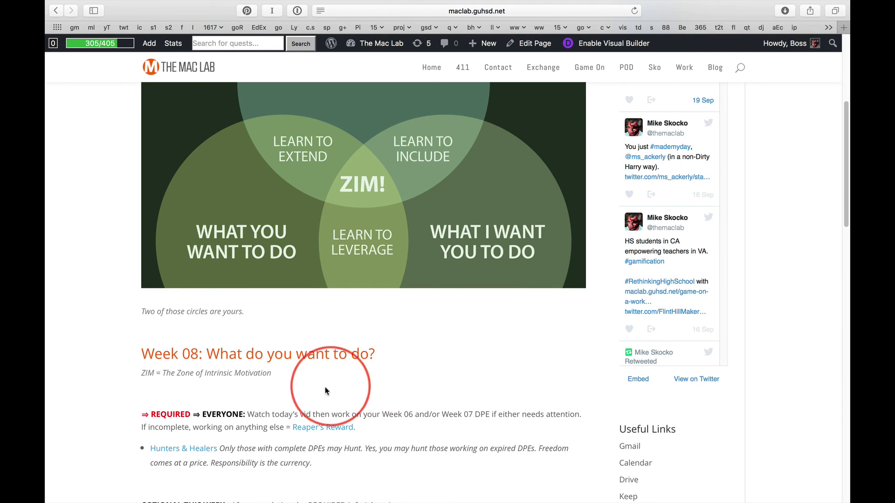
pyautogui.scroll(-3, 106, 392)
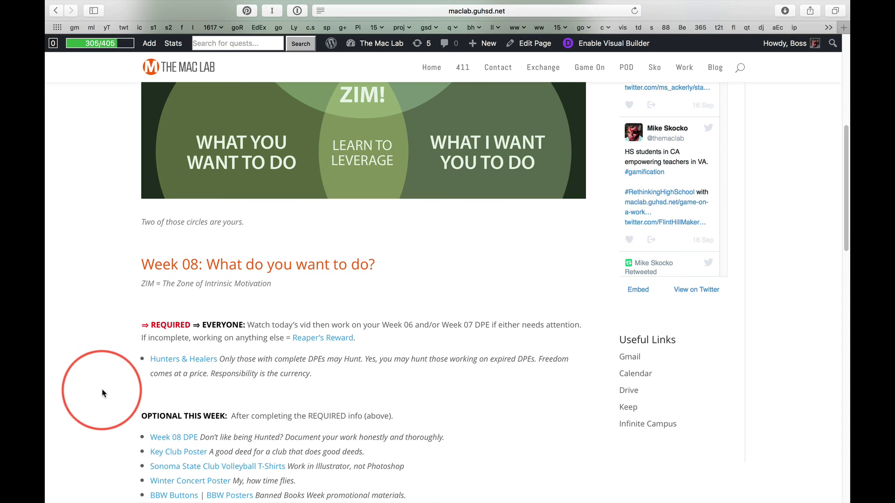